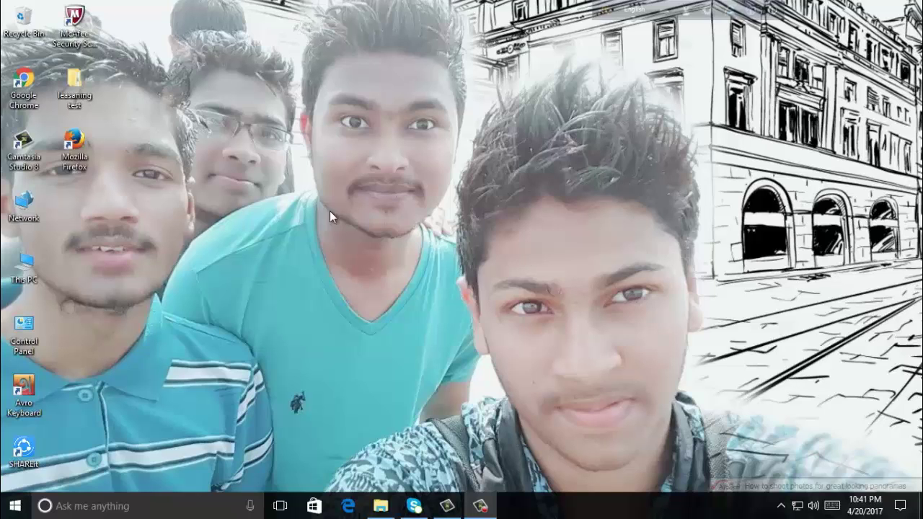
right_click(460, 172)
right_click(483, 195)
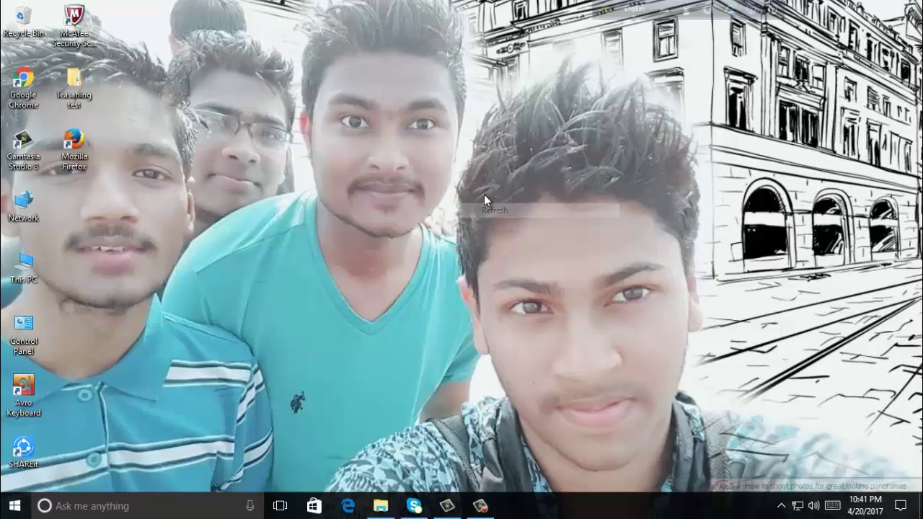
right_click(513, 202)
left_click(536, 242)
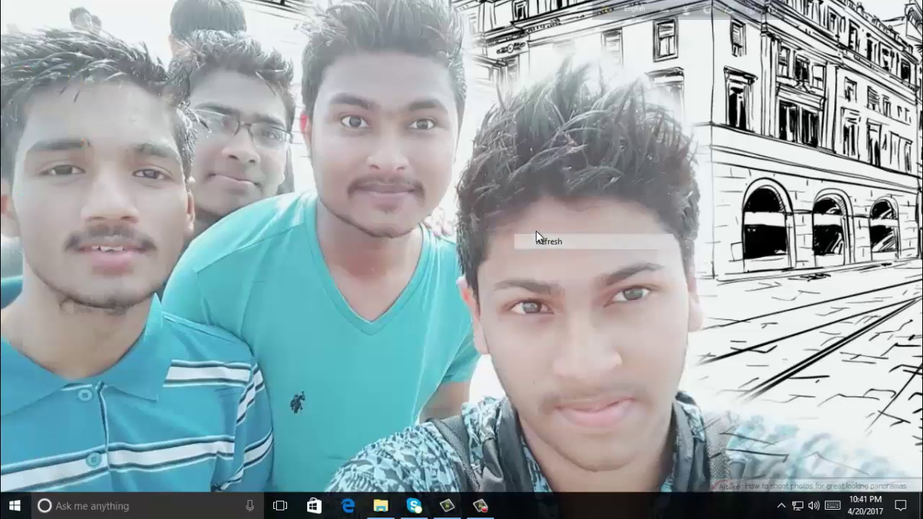
right_click(493, 212)
left_click(528, 253)
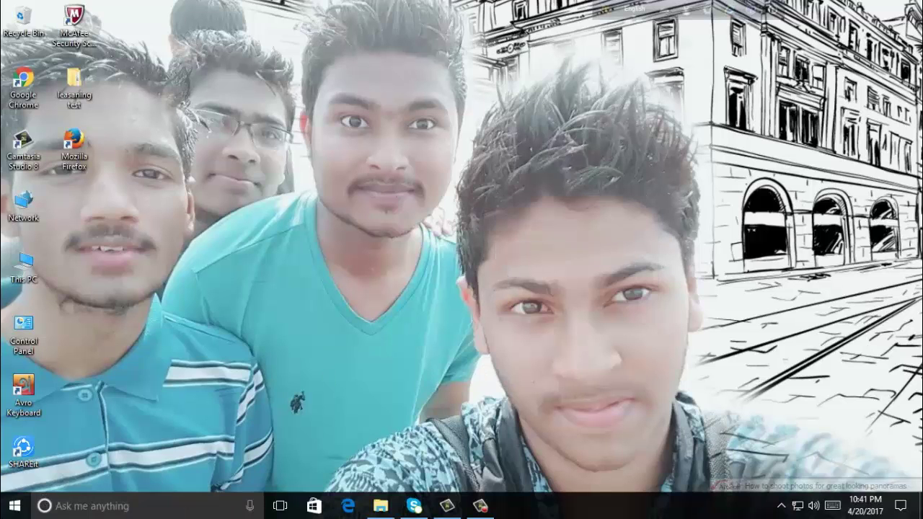
left_click(14, 506)
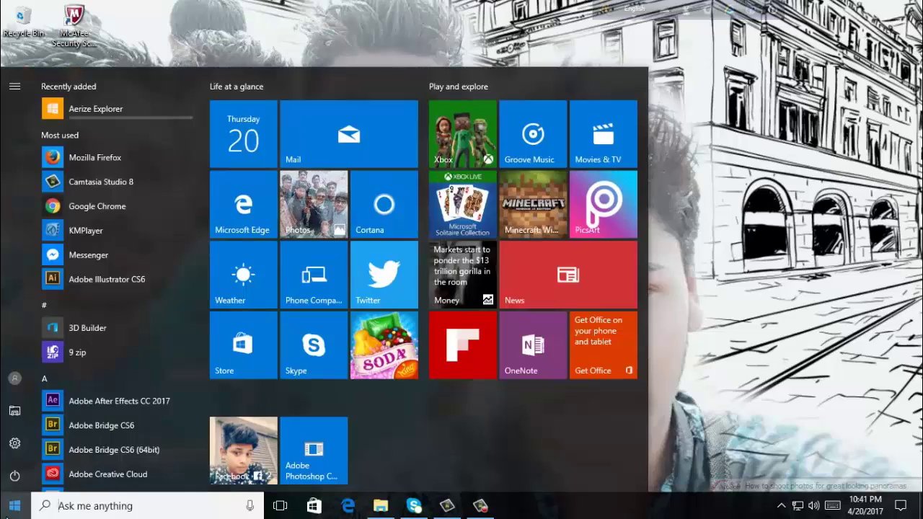
left_click(15, 506)
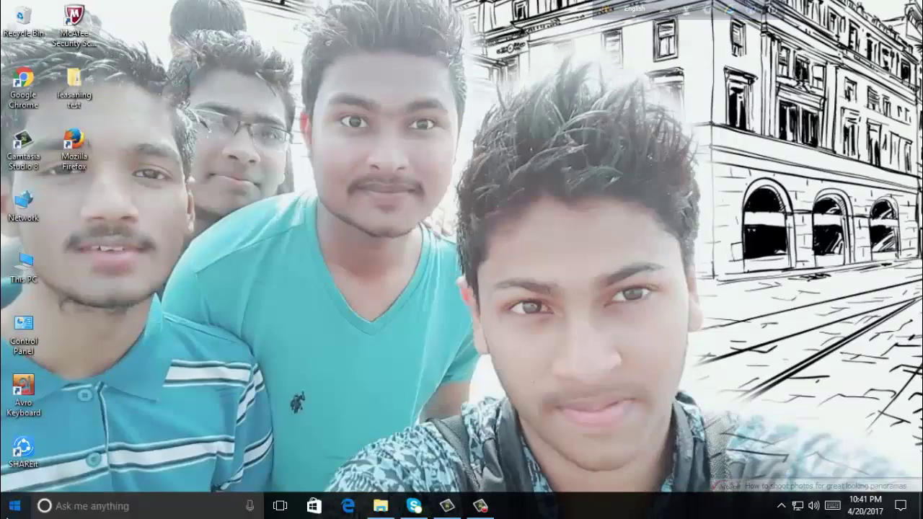
left_click(14, 505)
key("Escape")
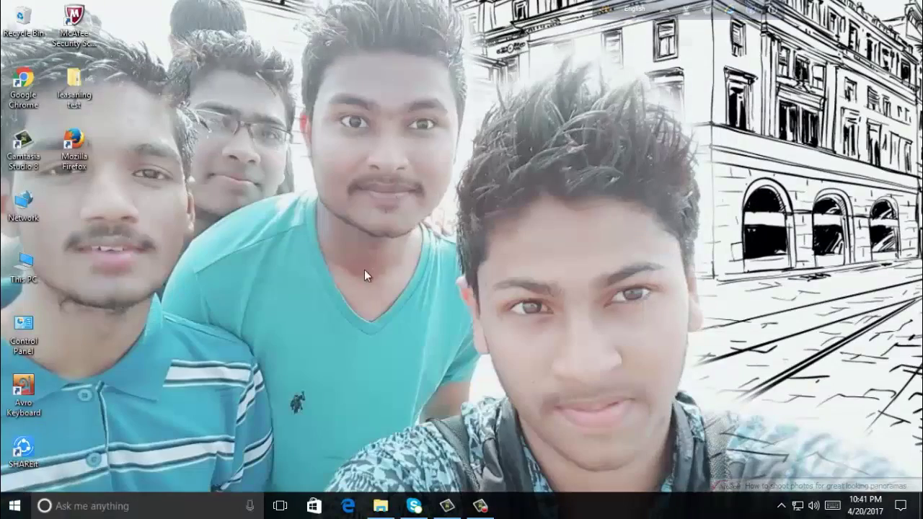
right_click(440, 255)
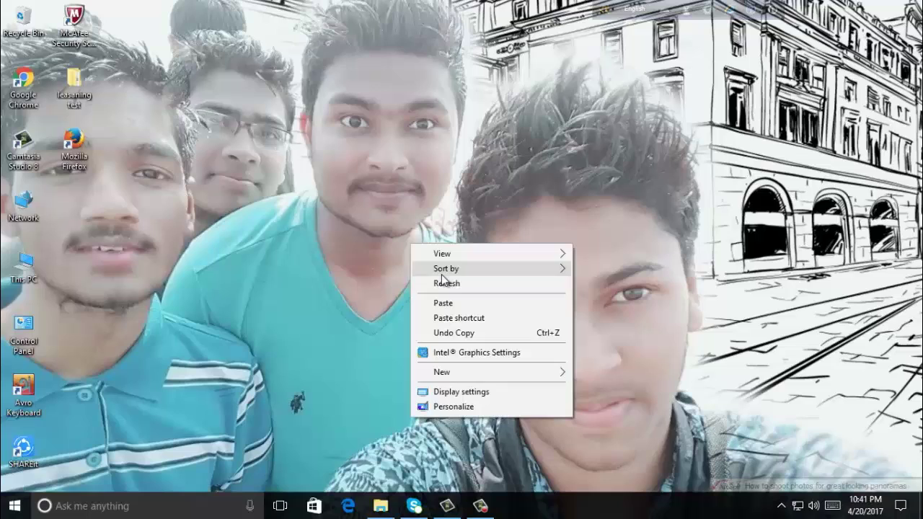
left_click(506, 291)
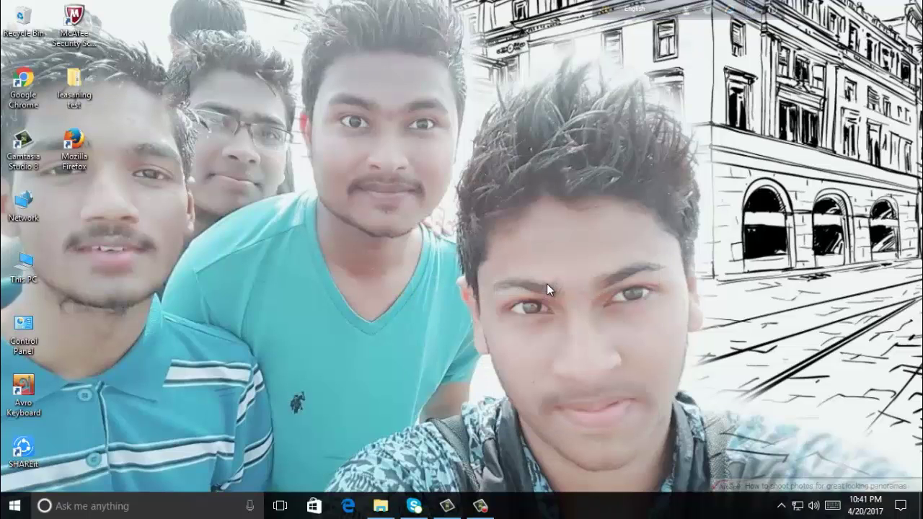
right_click(552, 217)
left_click(605, 260)
right_click(585, 229)
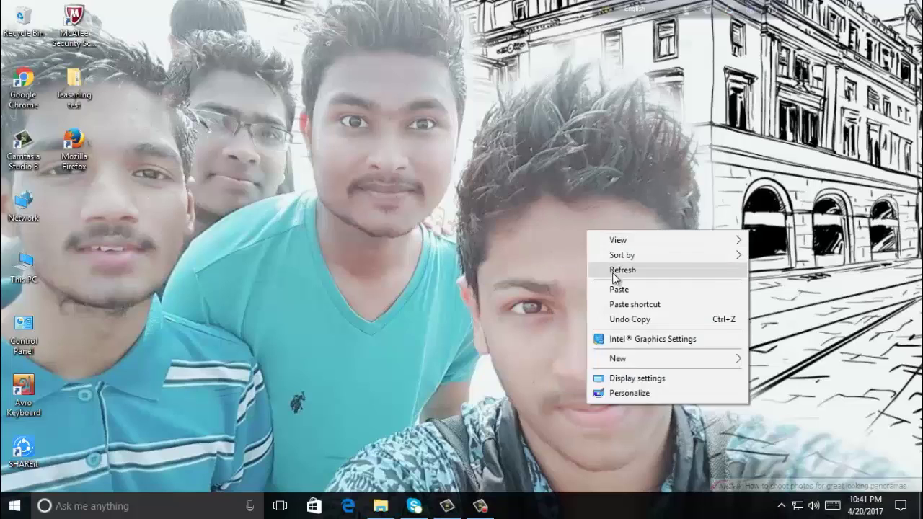
left_click(612, 273)
right_click(579, 246)
left_click(625, 286)
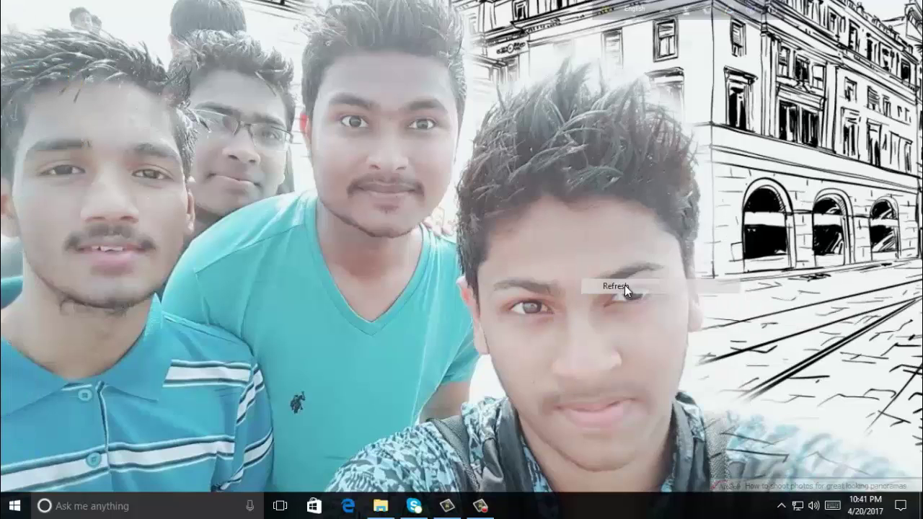
right_click(584, 255)
left_click(615, 294)
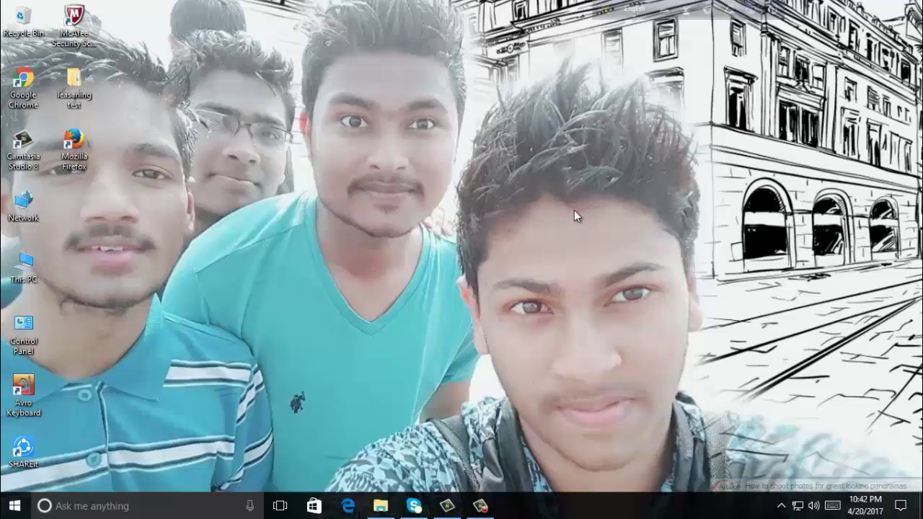
right_click(574, 208)
left_click(633, 245)
right_click(597, 204)
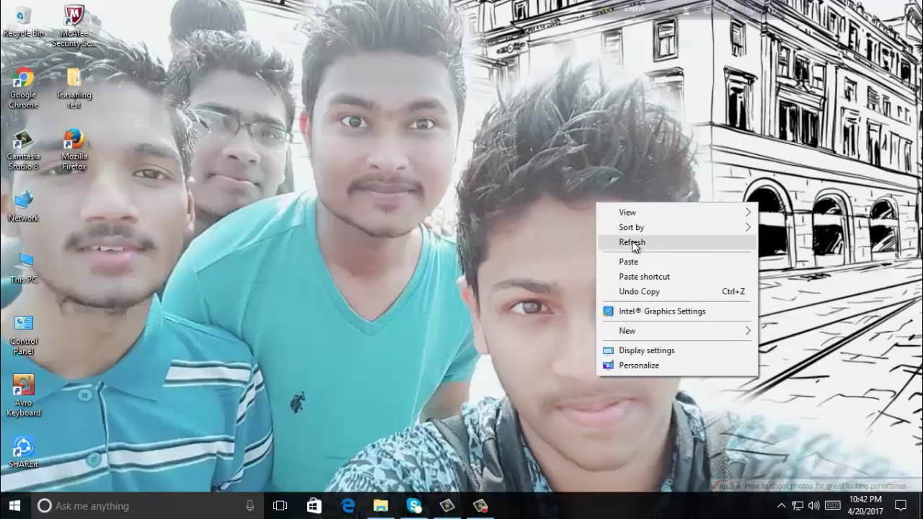
left_click(633, 246)
right_click(611, 216)
left_click(632, 256)
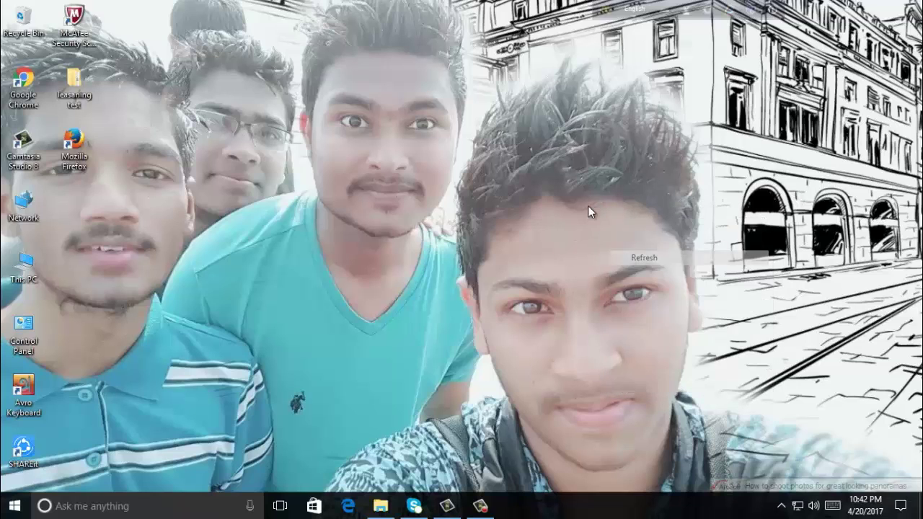
right_click(589, 208)
left_click(629, 246)
right_click(612, 223)
left_click(681, 267)
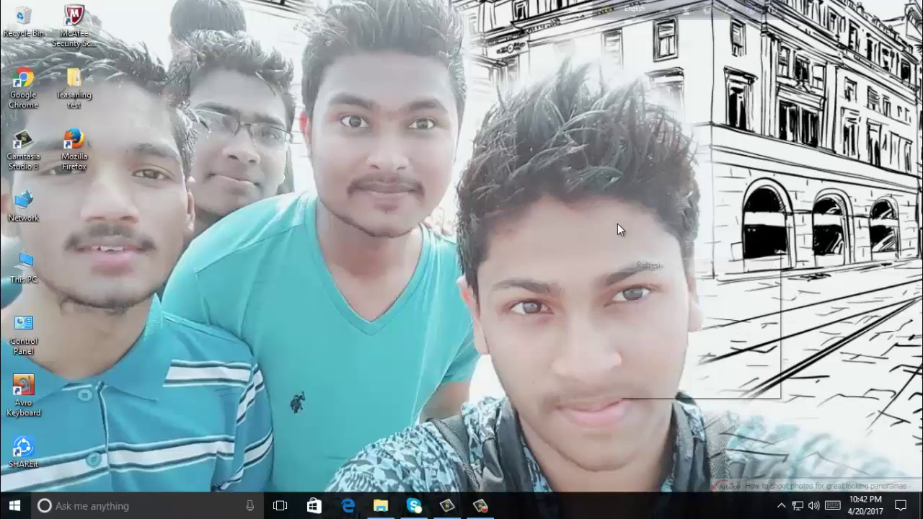
right_click(618, 224)
left_click(651, 264)
right_click(620, 221)
left_click(685, 264)
right_click(623, 222)
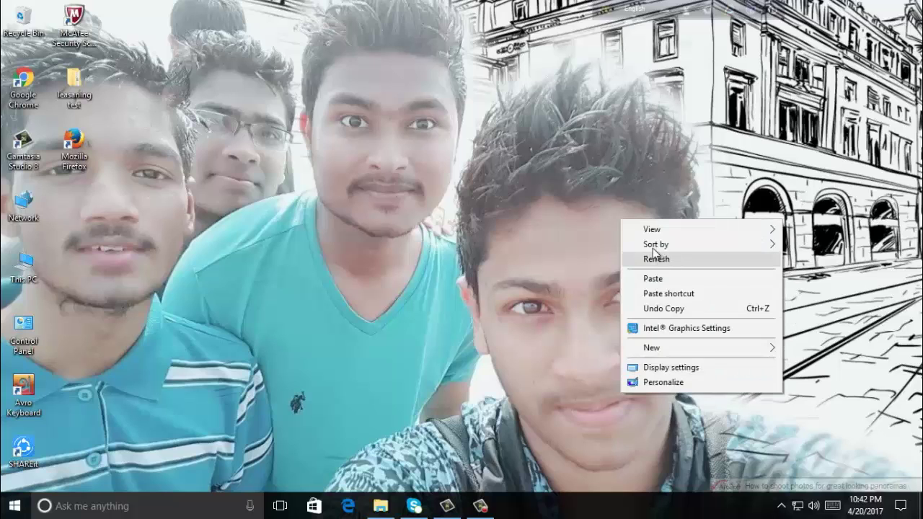
left_click(655, 258)
right_click(626, 228)
left_click(693, 266)
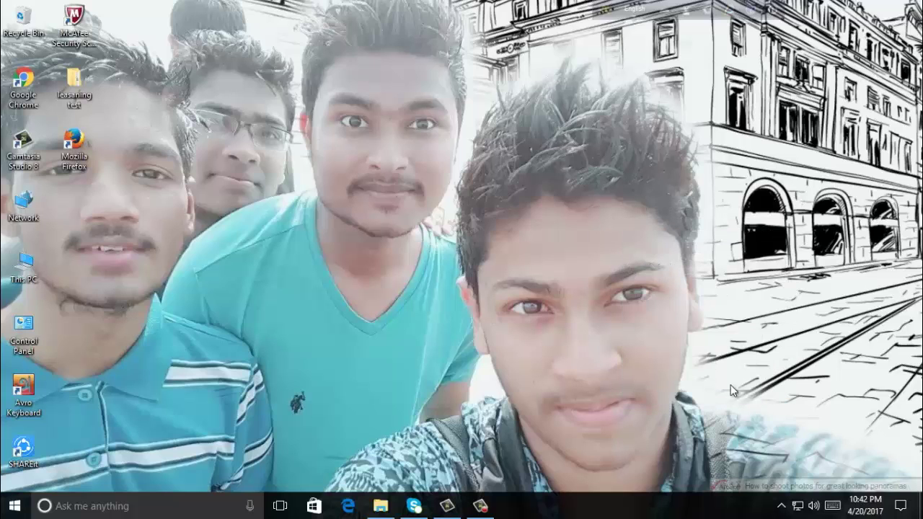
- Open Mozilla Firefox and load the router's login page at 192.168.0.1 in a new tab
double_click(74, 144)
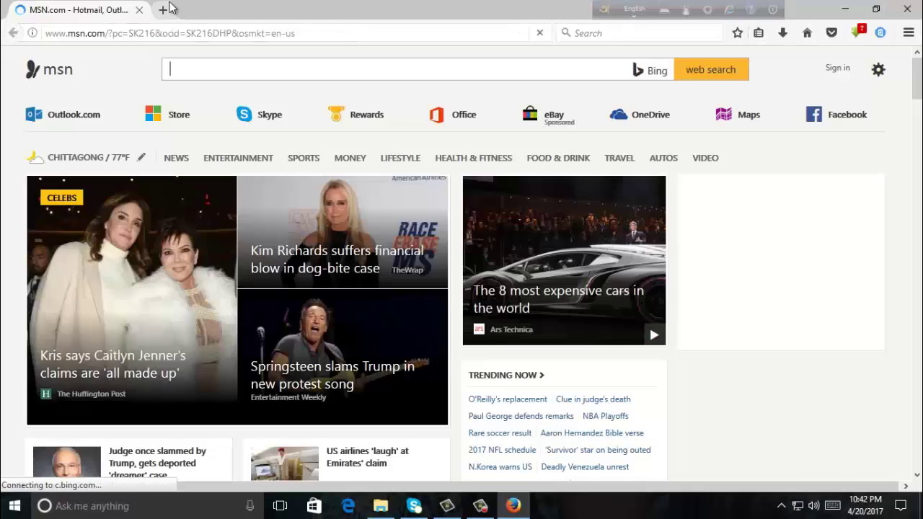
left_click(163, 9)
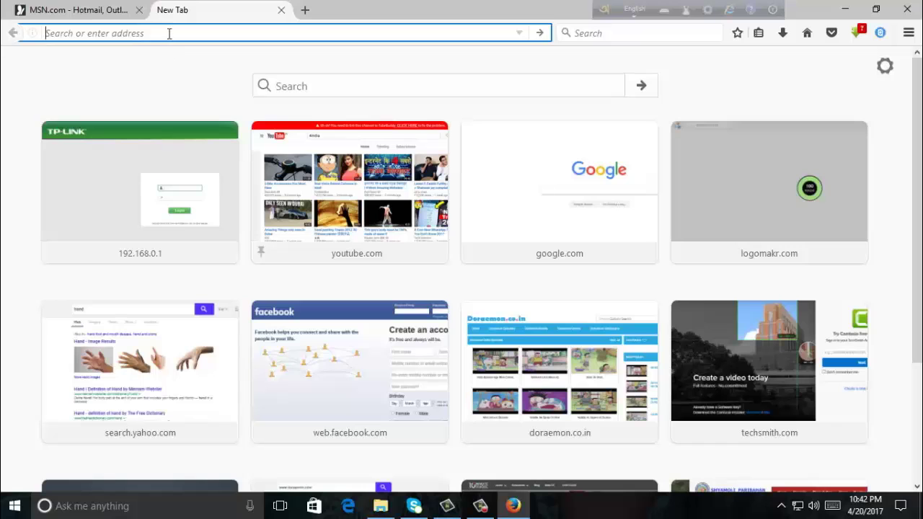
type("192")
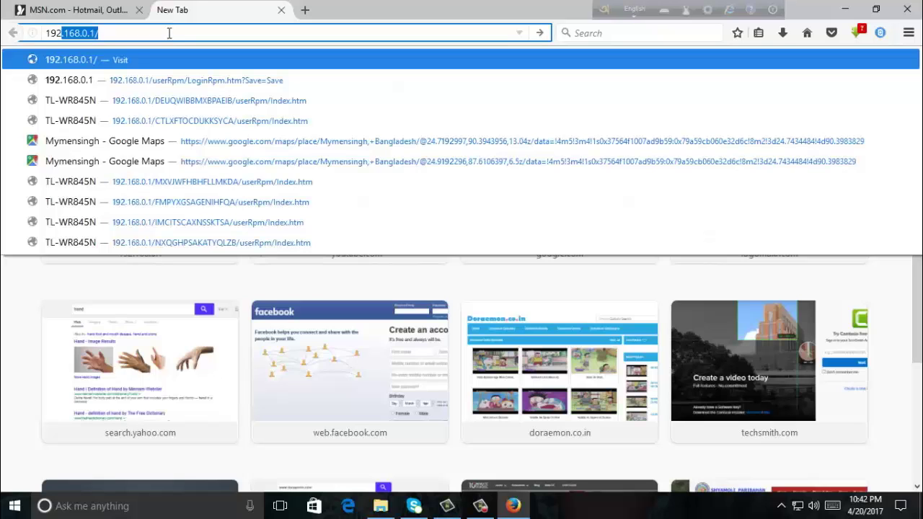
key("Escape")
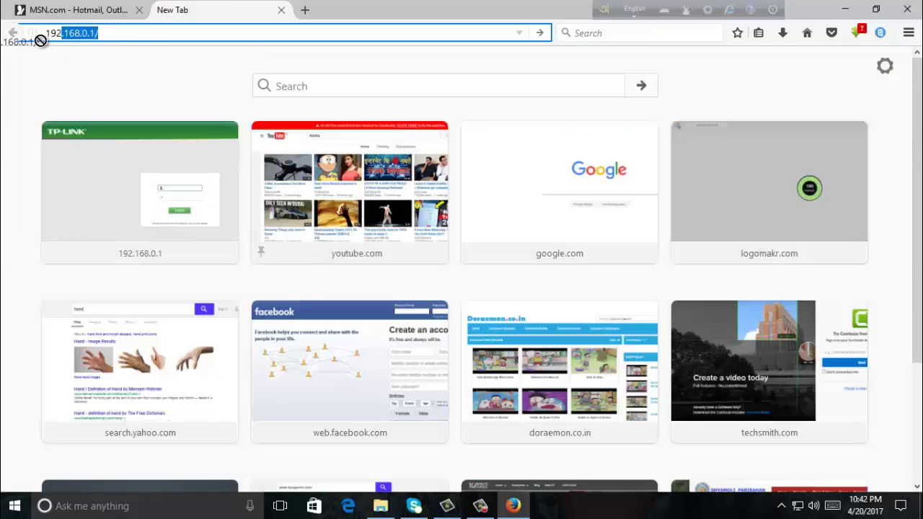
left_click(118, 33)
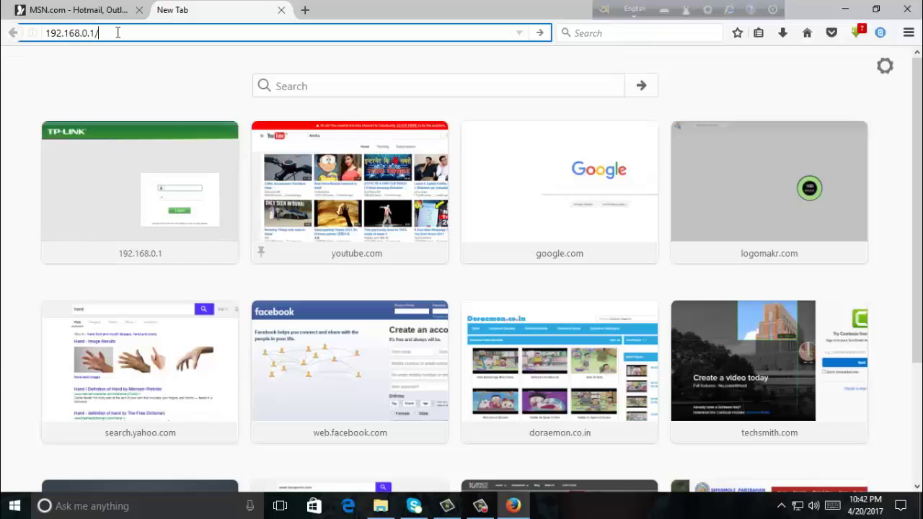
key("Return")
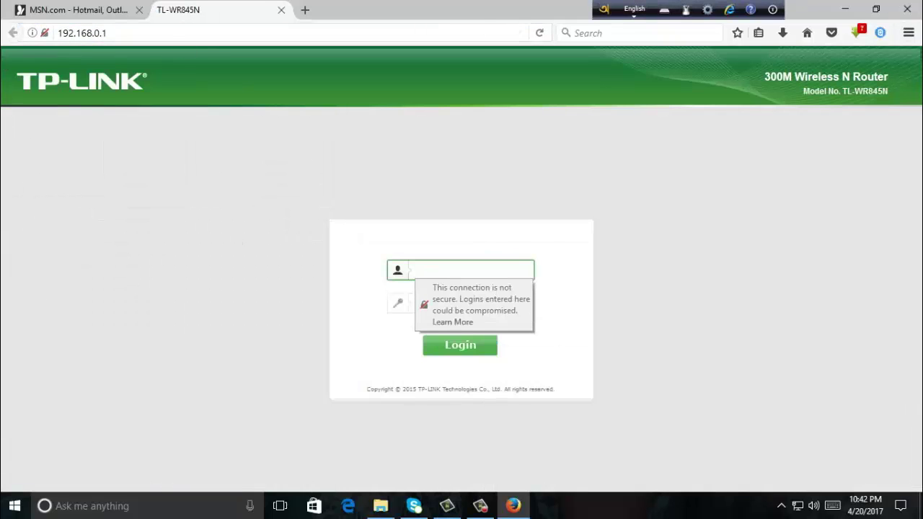
left_click(672, 272)
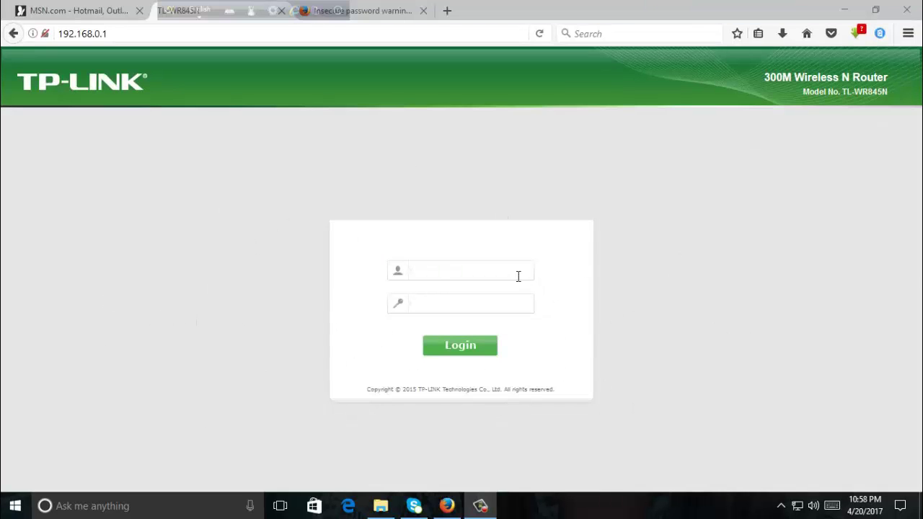
- Log in to the router with the account's username and password, and open the Wireless settings without saving the login
left_click(500, 270)
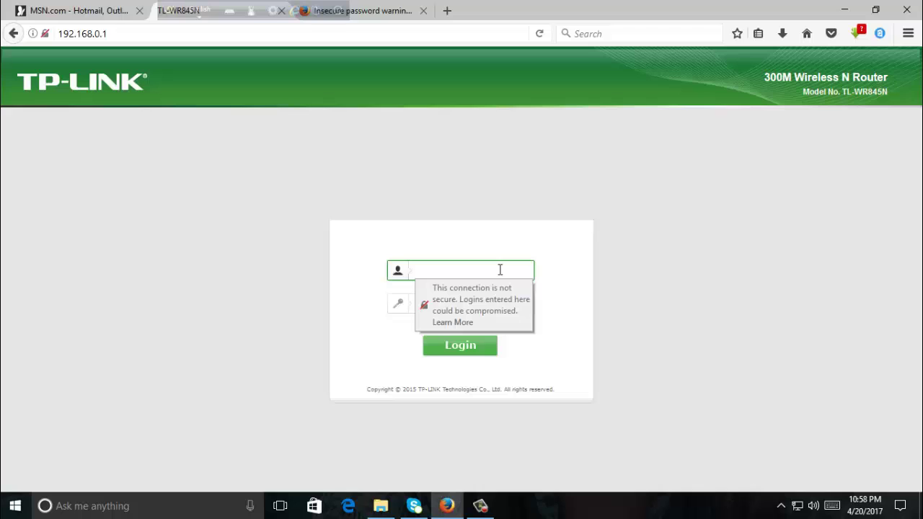
type("ryhan")
left_click(641, 251)
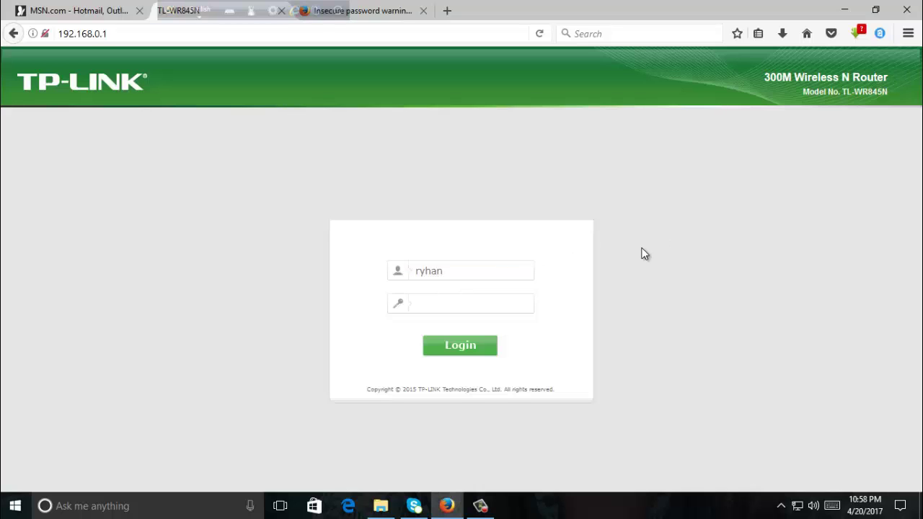
left_click(438, 304)
type("•")
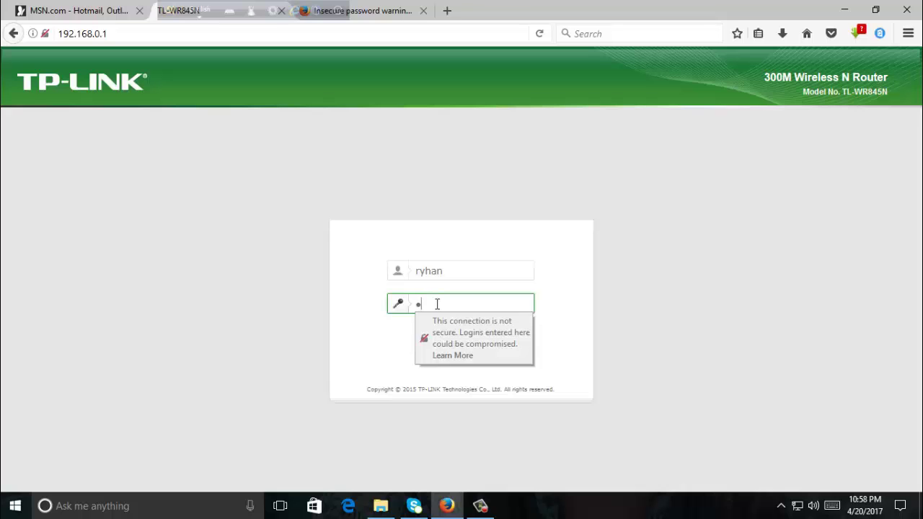
type("••")
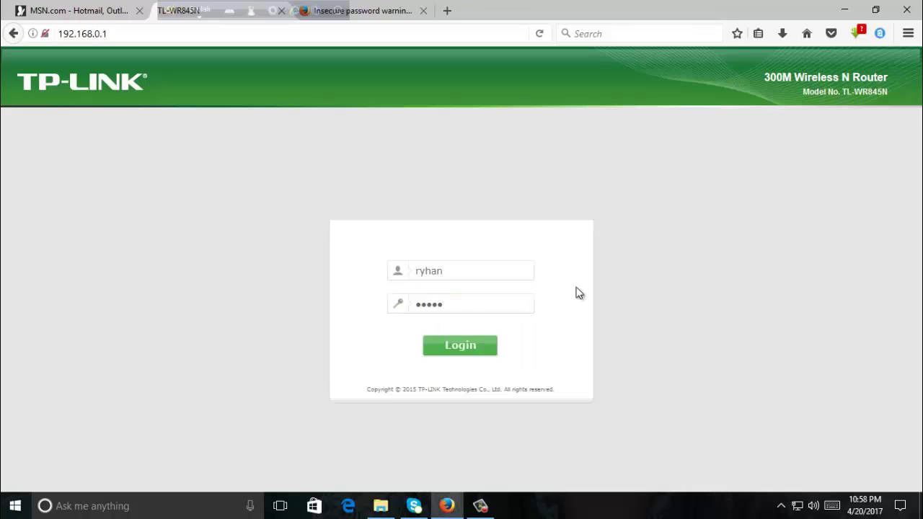
left_click(449, 343)
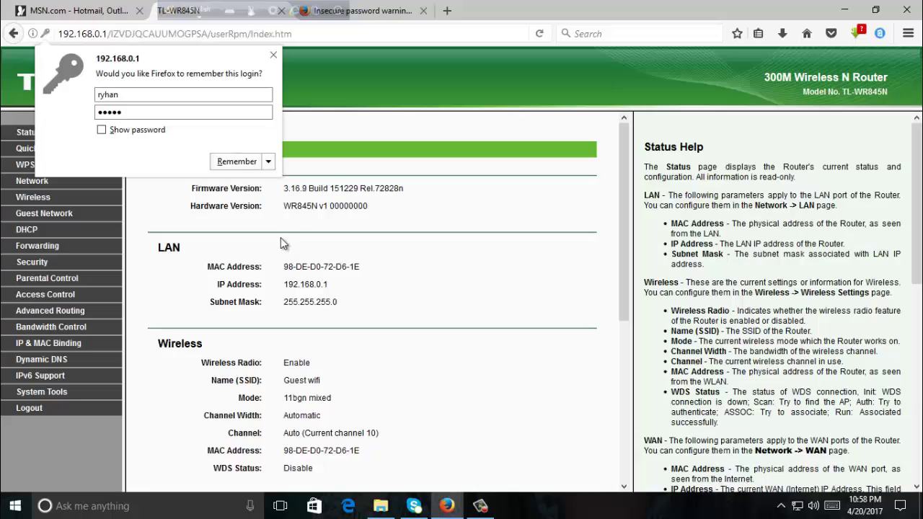
left_click(274, 56)
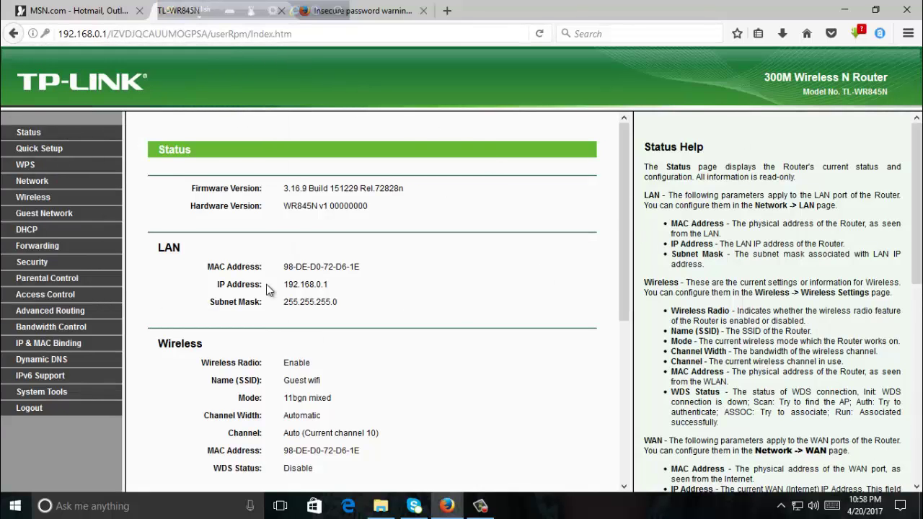
left_click(33, 198)
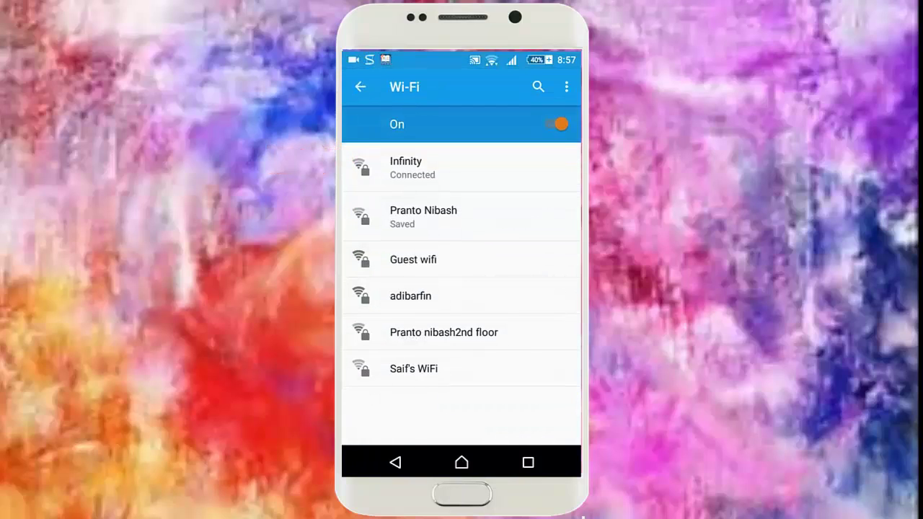
- On the phone, check the Guest wifi network's password prompt before and after switching Wi-Fi off and on
left_click(447, 260)
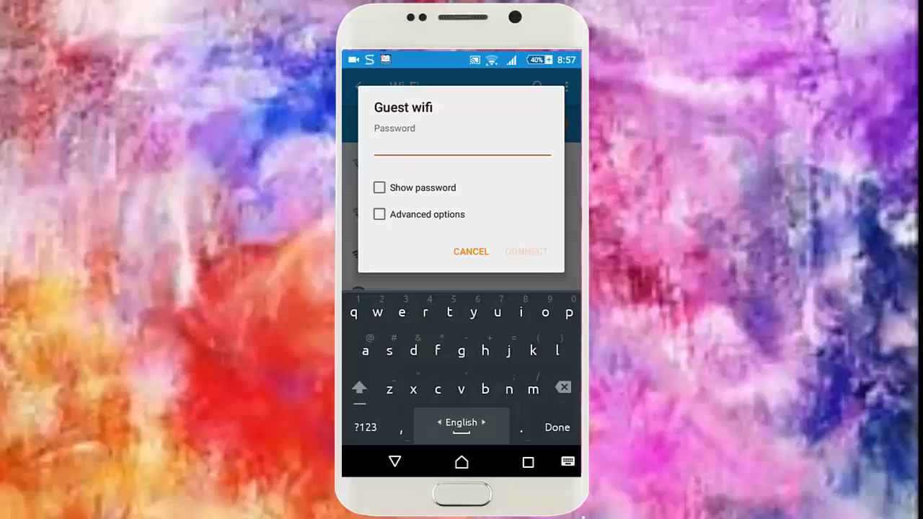
left_click(471, 252)
left_click(556, 124)
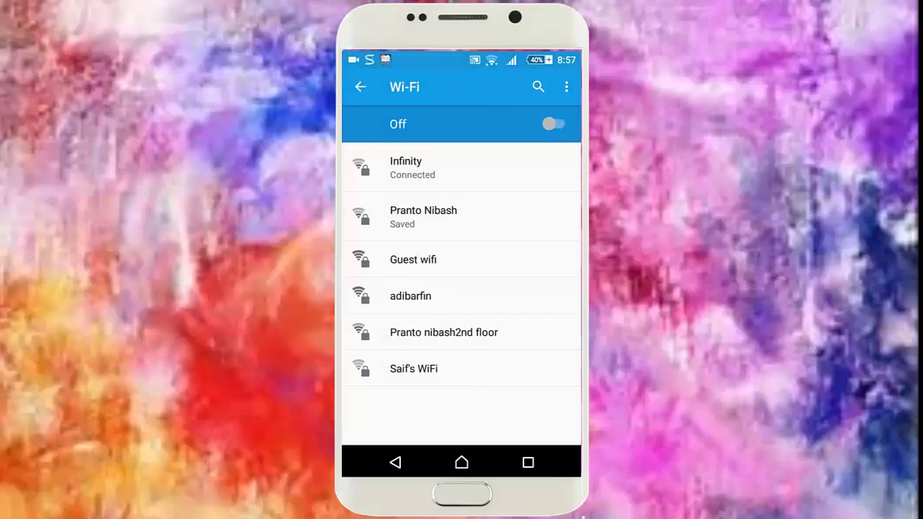
left_click(554, 124)
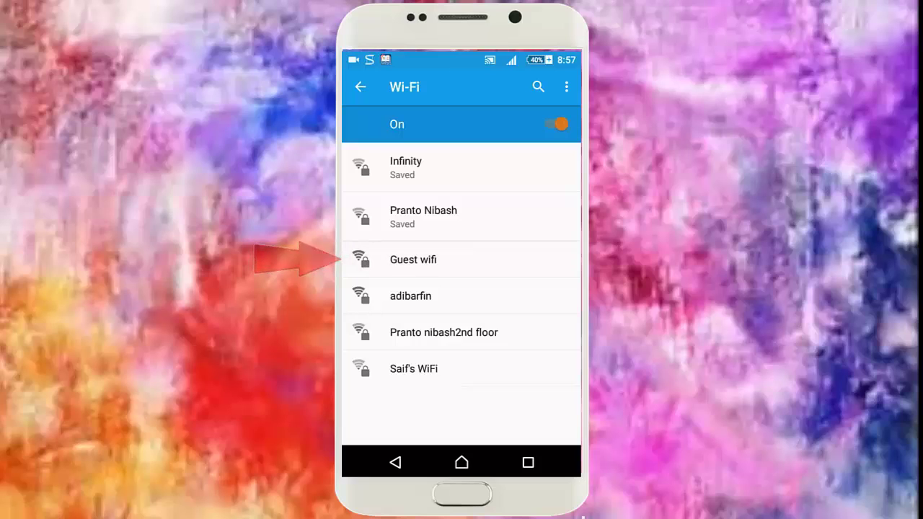
left_click(413, 260)
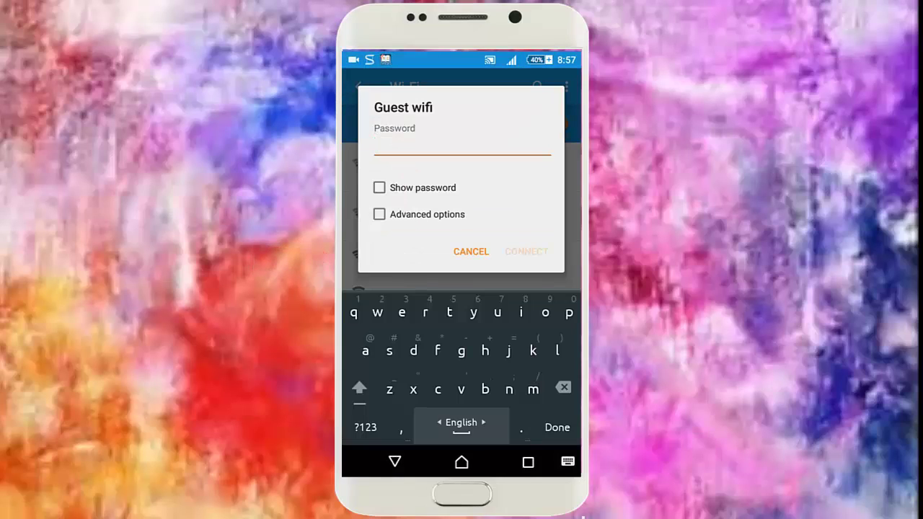
left_click_drag(462, 57, 461, 289)
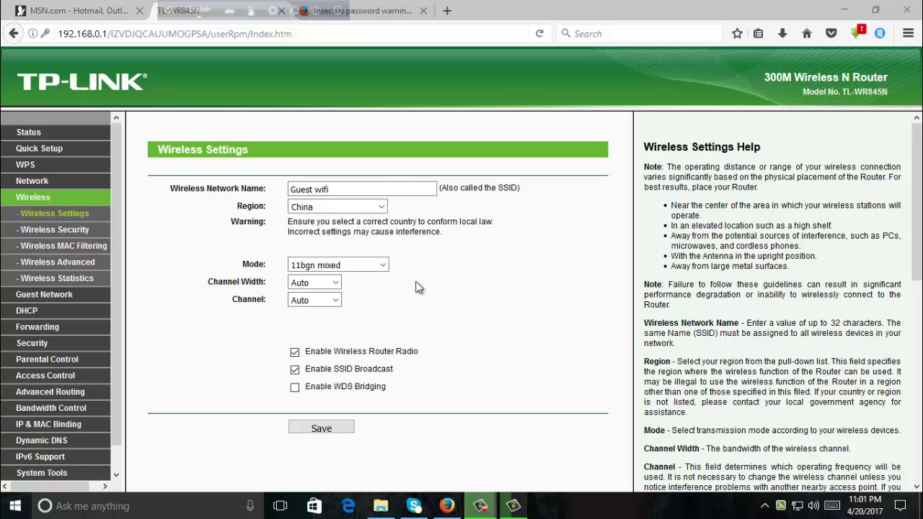
- Disable SSID broadcast for the Guest wifi network, save the wireless settings, and log out of the router
left_click(293, 374)
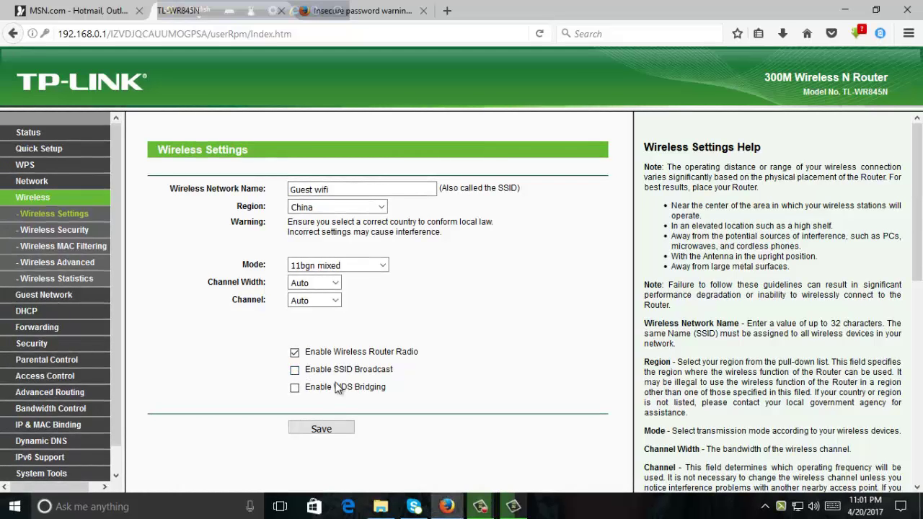
left_click(323, 432)
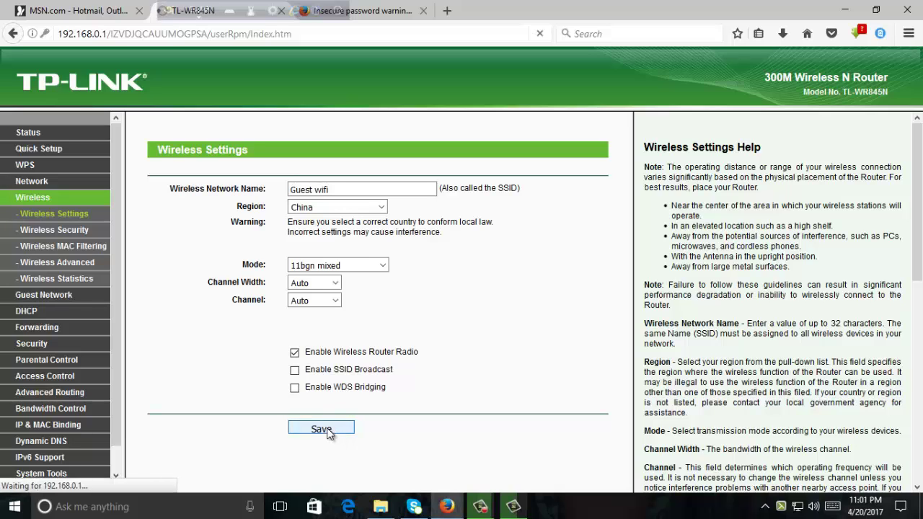
scroll(60, 307, "down", 1)
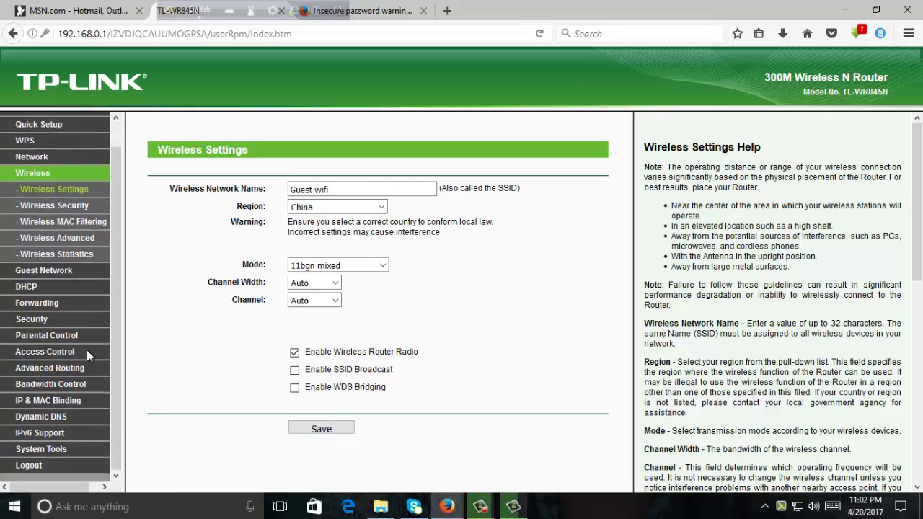
left_click(30, 464)
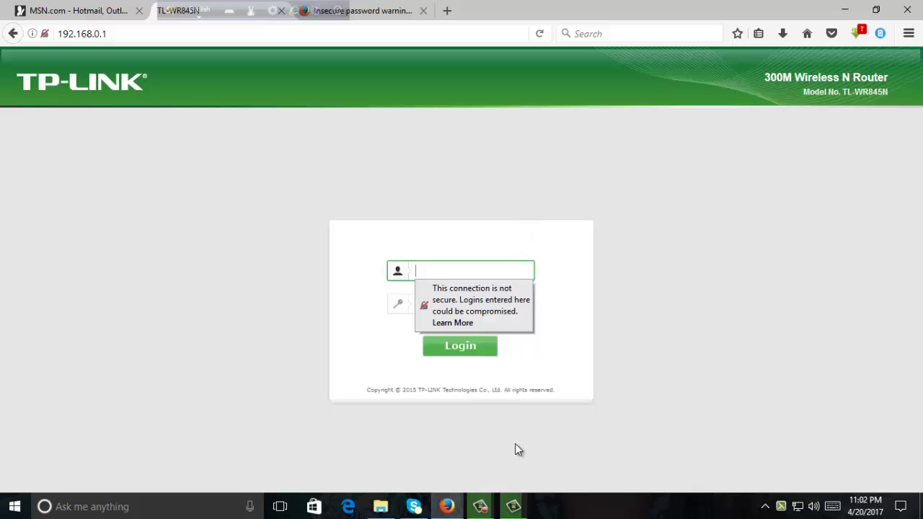
left_click(480, 507)
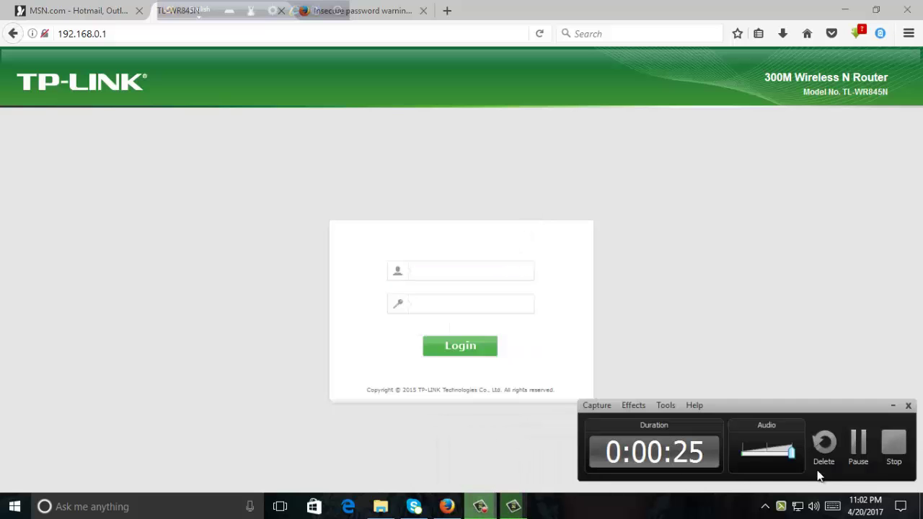
left_click(885, 452)
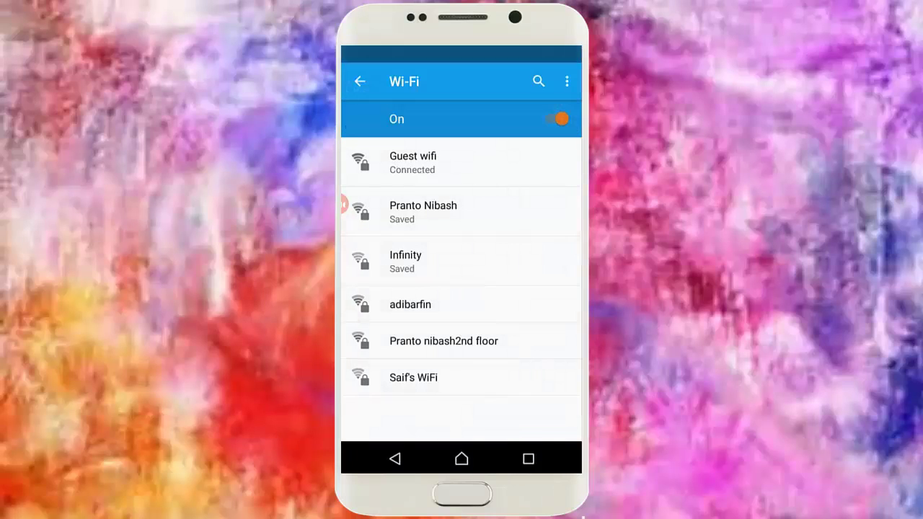
- On the phone, view the connection details of the Guest wifi network and close them without forgetting the network
left_click(412, 162)
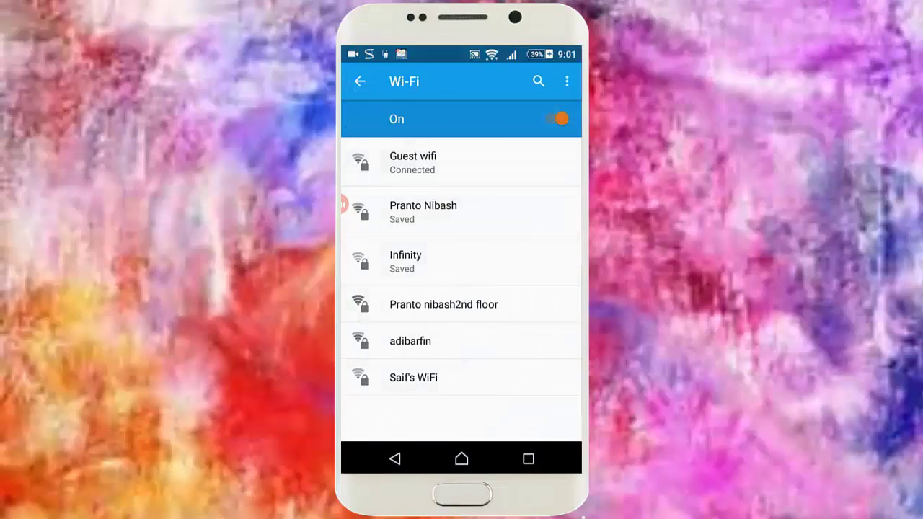
left_click(535, 363)
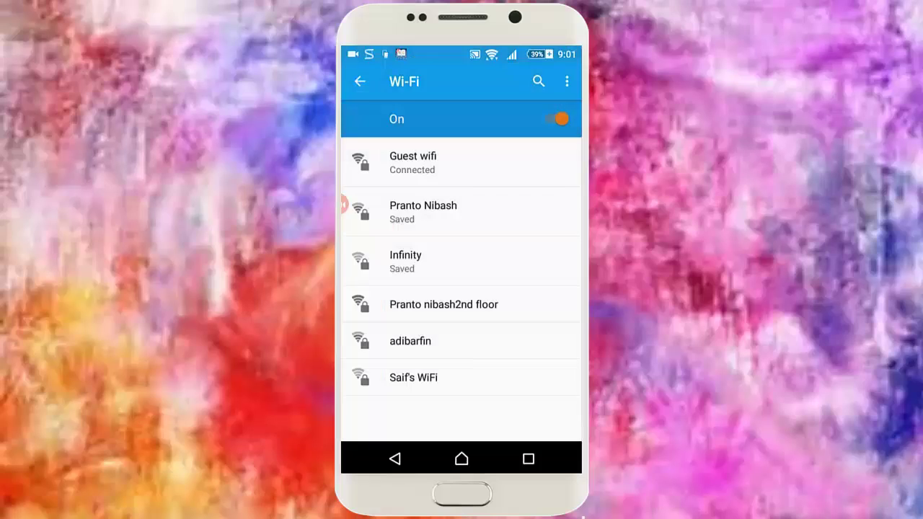
left_click(412, 163)
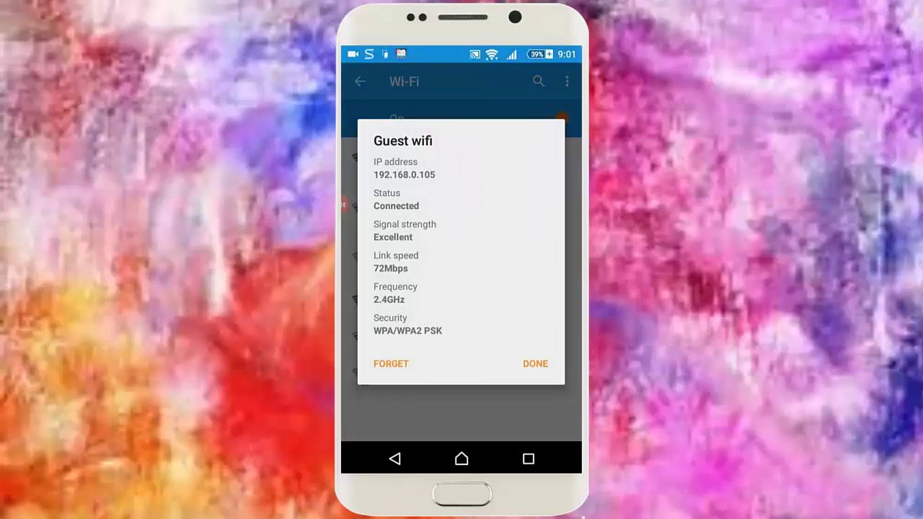
left_click(535, 363)
left_click_drag(462, 54, 462, 361)
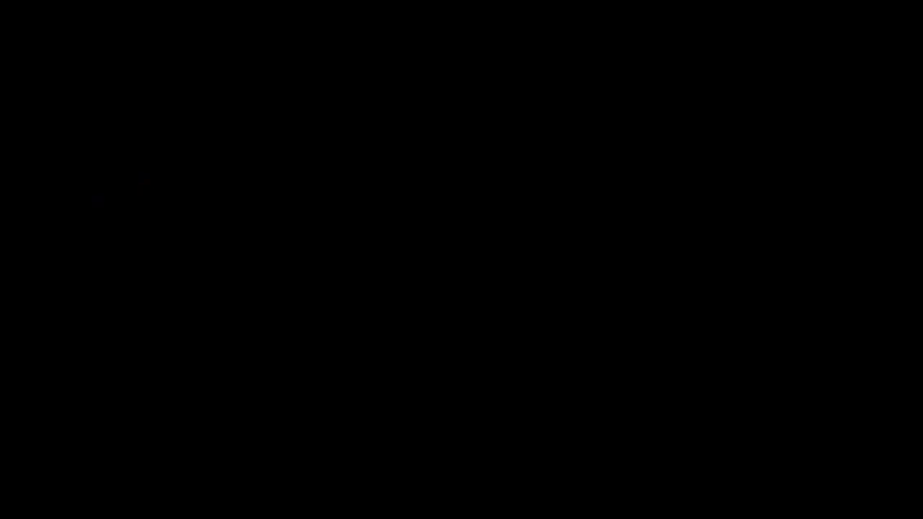